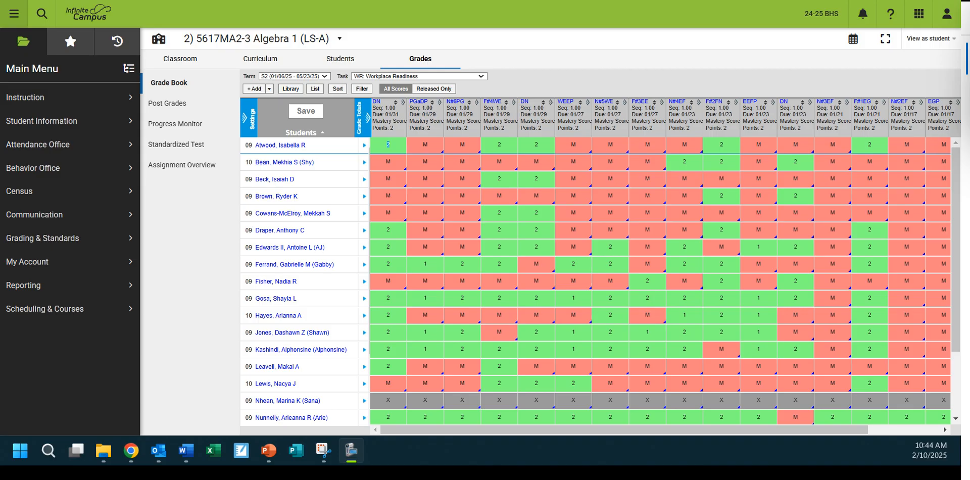
Go to the Teaching Center and review the first-period attendance list, closing it without saving
left_click(88, 14)
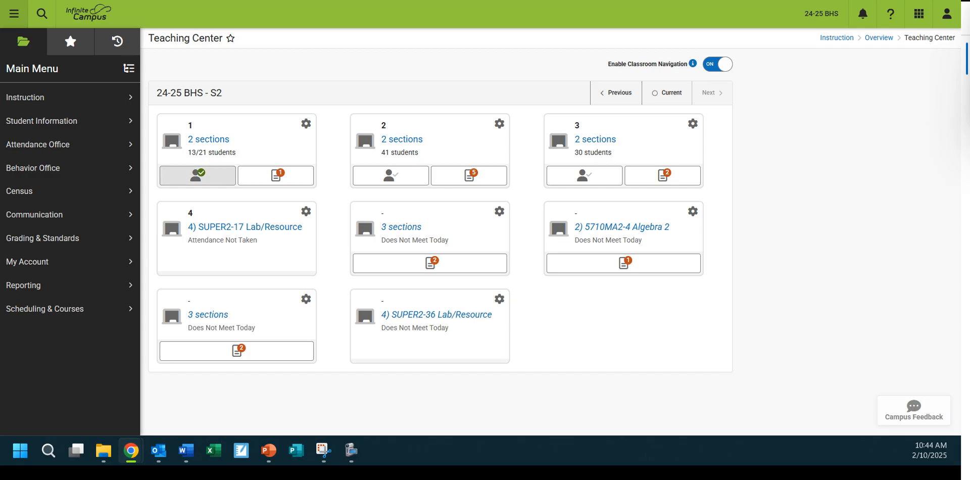
left_click(197, 176)
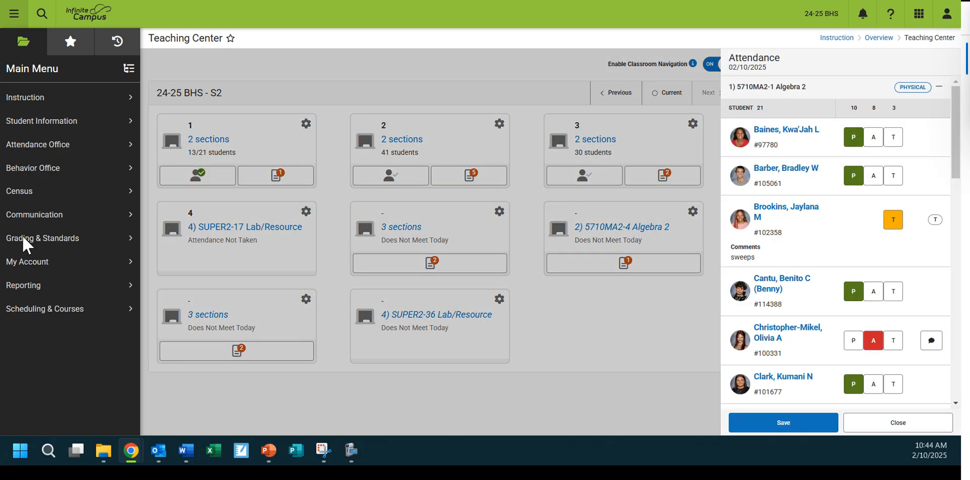
scroll(435, 293, "down", 5)
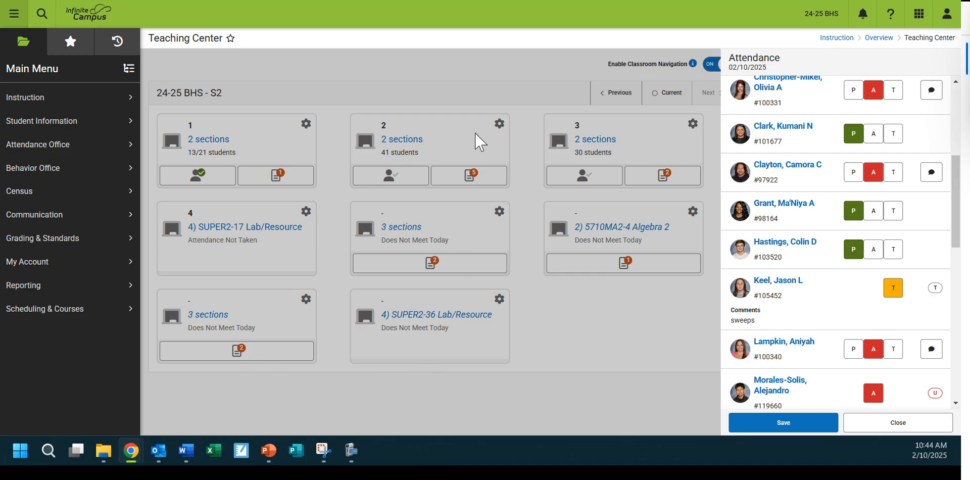
scroll(422, 362, "down", 2)
scroll(454, 393, "down", 4)
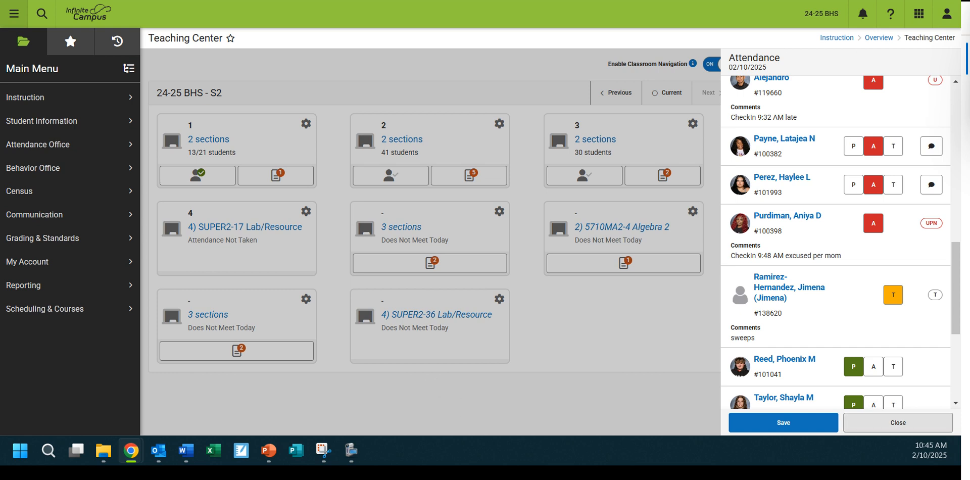
left_click(897, 422)
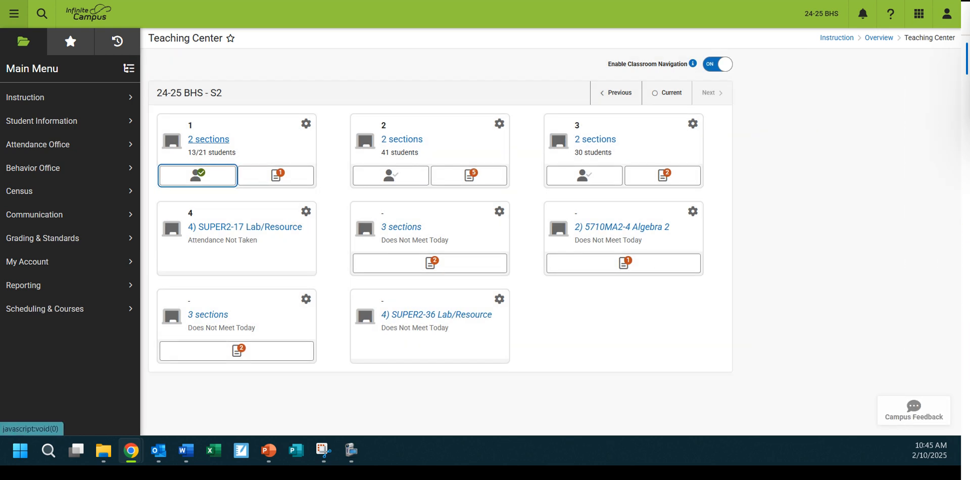
Open the 1) 5710MA2-1 Algebra 2 section and review its attendance list from the classroom page
left_click(209, 139)
left_click(550, 226)
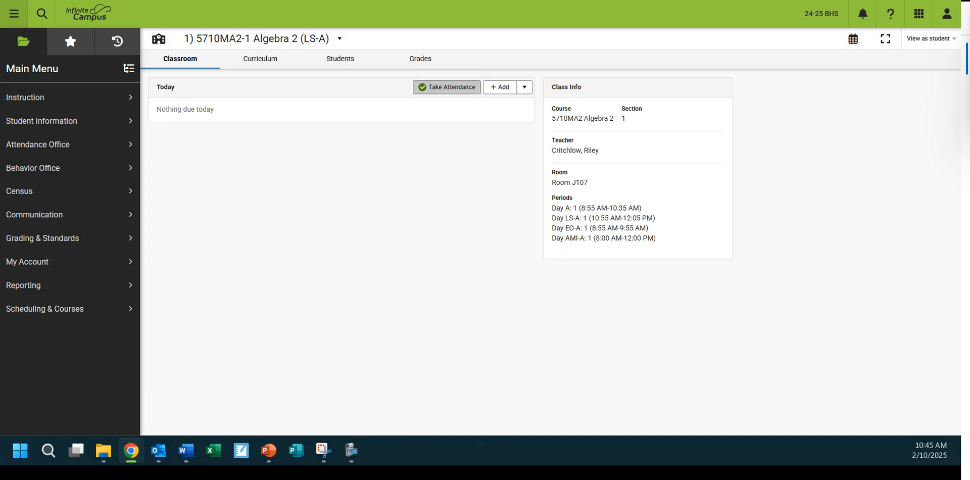
left_click(446, 86)
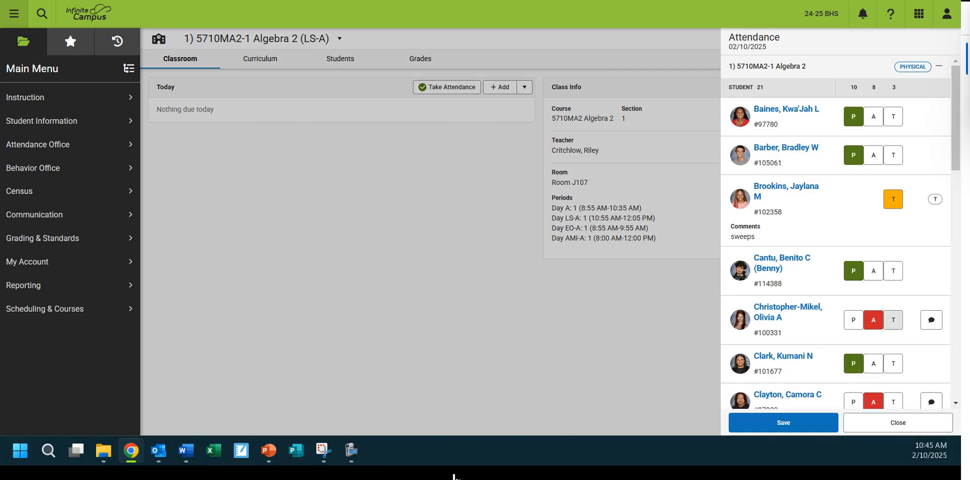
scroll(889, 316, "down", 3)
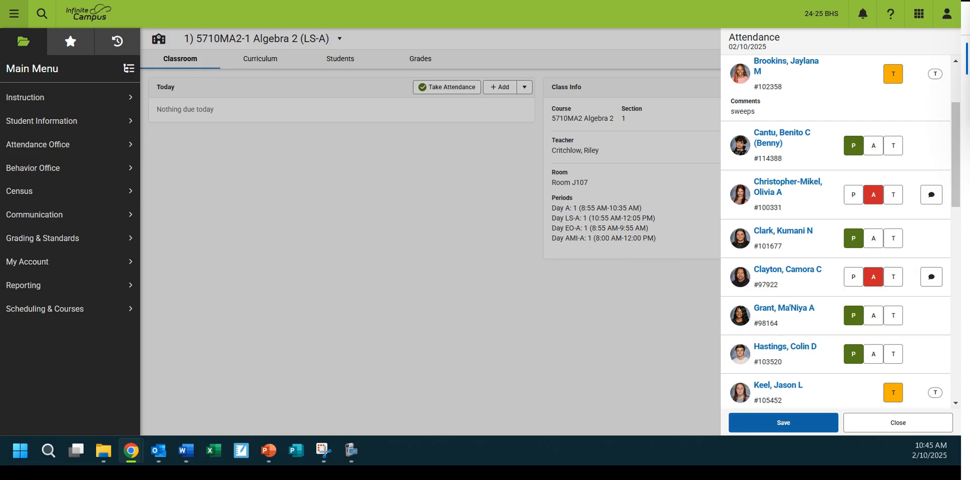
left_click(897, 422)
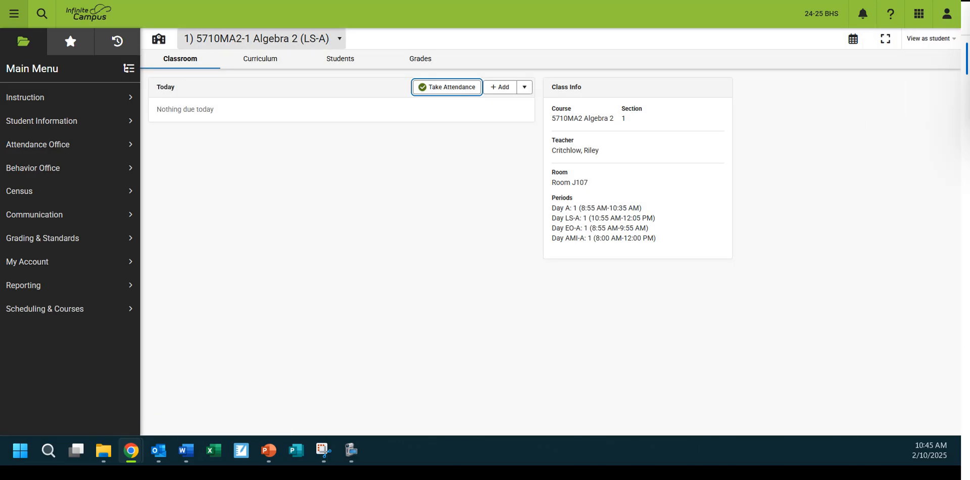
Open the section's grade book and turn on the Save Alert preference in its settings
left_click(421, 58)
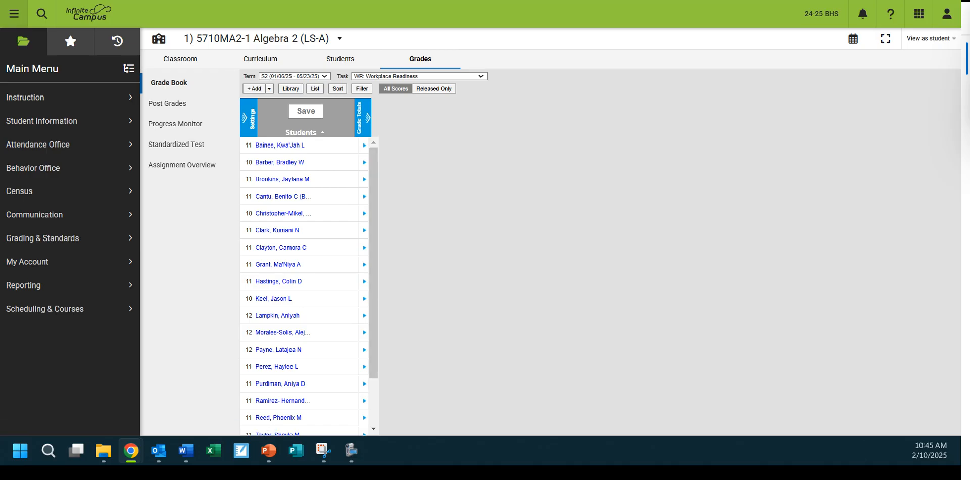
left_click(249, 118)
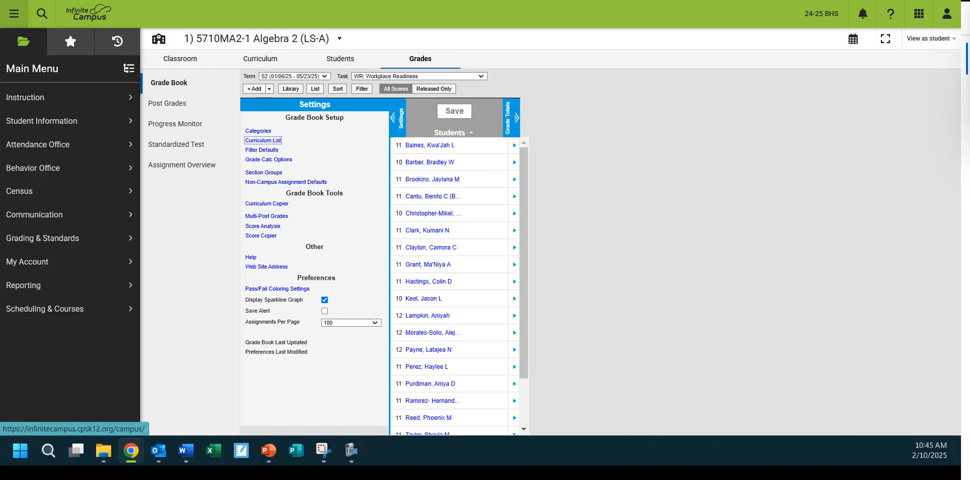
left_click(324, 300)
left_click(324, 300)
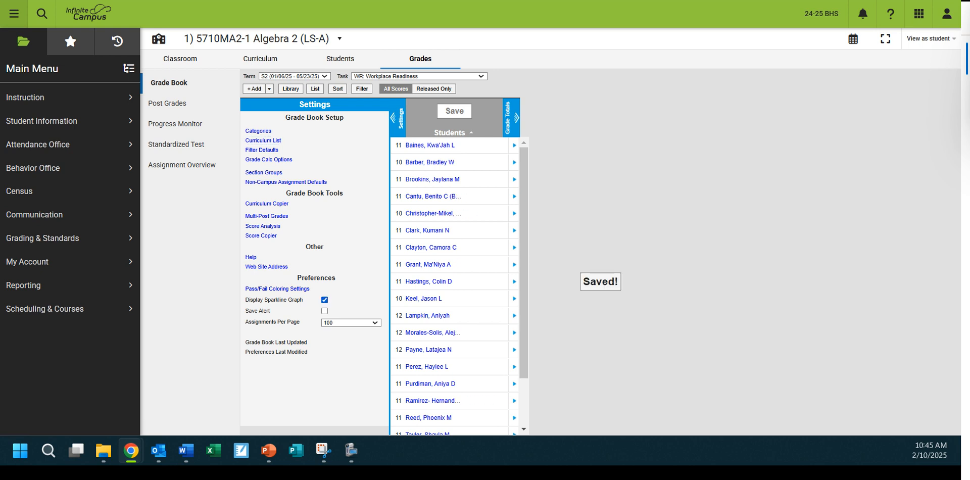
left_click(324, 311)
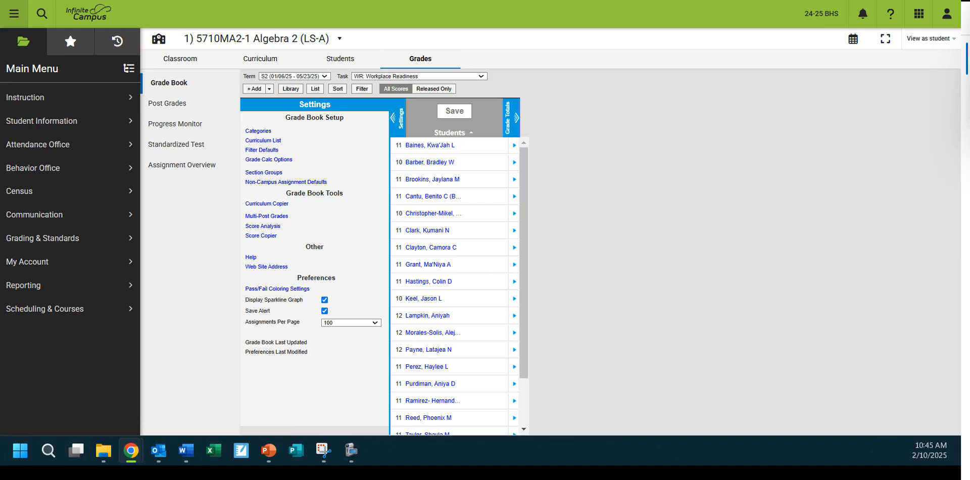
left_click(397, 118)
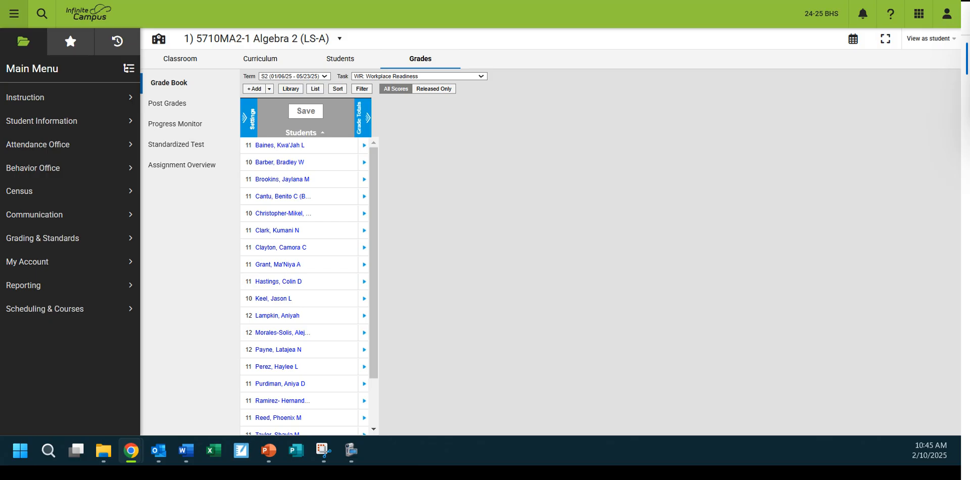
Start a new assignment titled "Assignment 1" in the grade book and review its section and grading settings
left_click(270, 89)
left_click(259, 116)
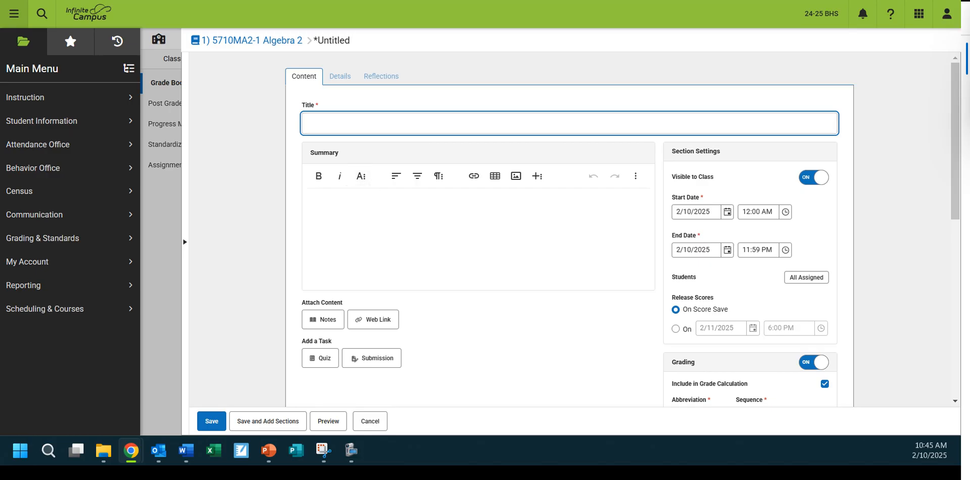
type("Assignment 1")
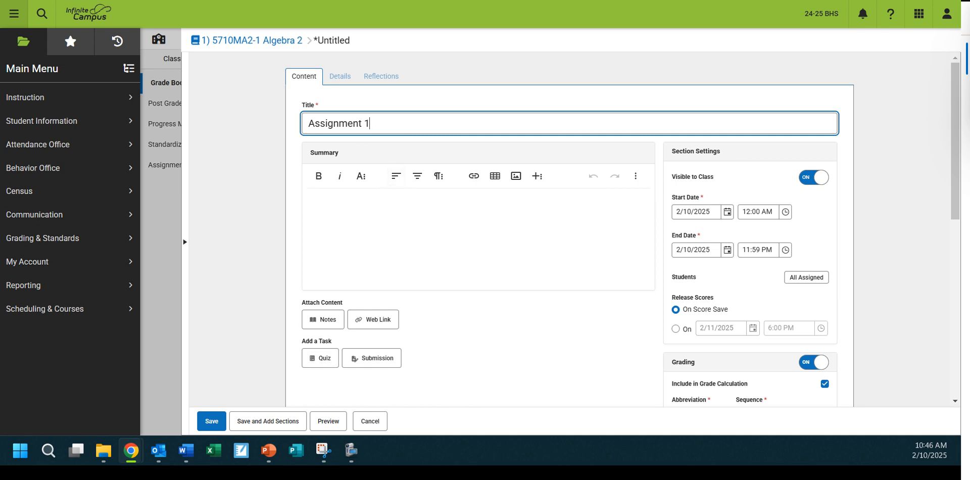
scroll(371, 358, "down", 2)
scroll(371, 358, "up", 2)
scroll(181, 421, "down", 1)
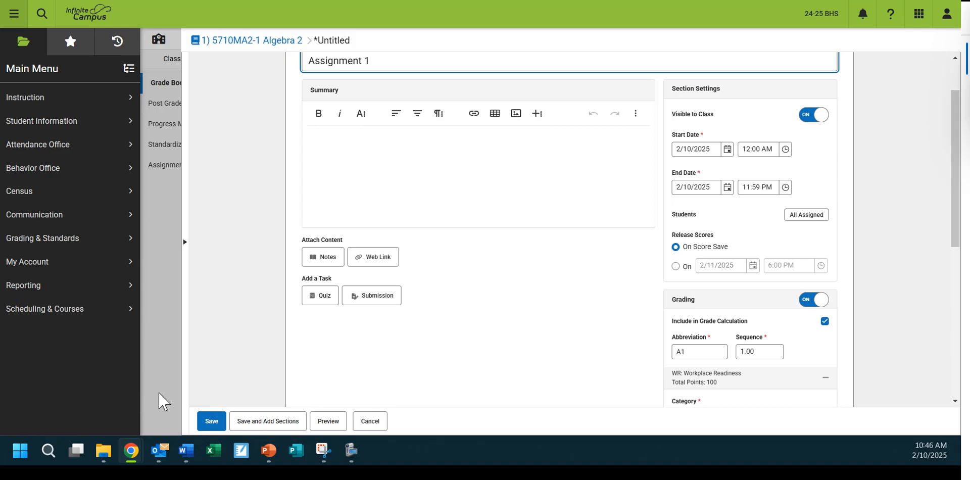
scroll(158, 466, "down", 2)
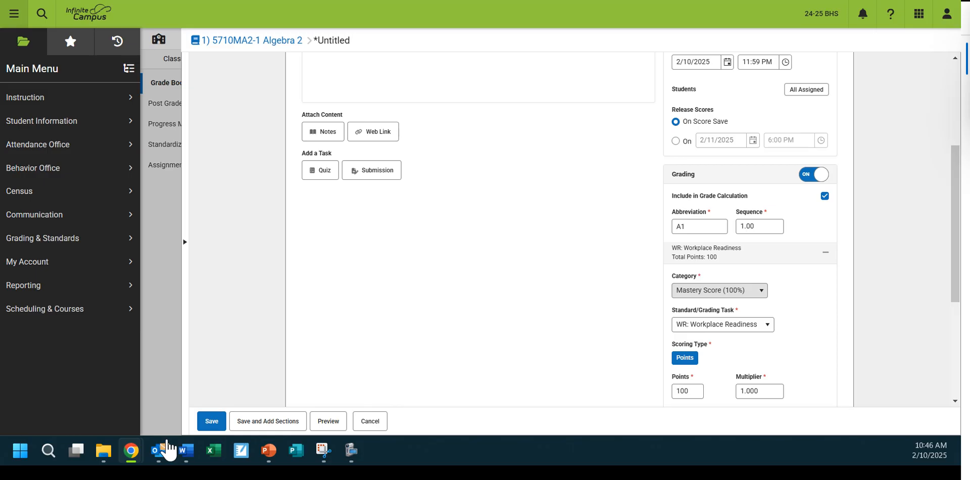
scroll(720, 290, "down", 1)
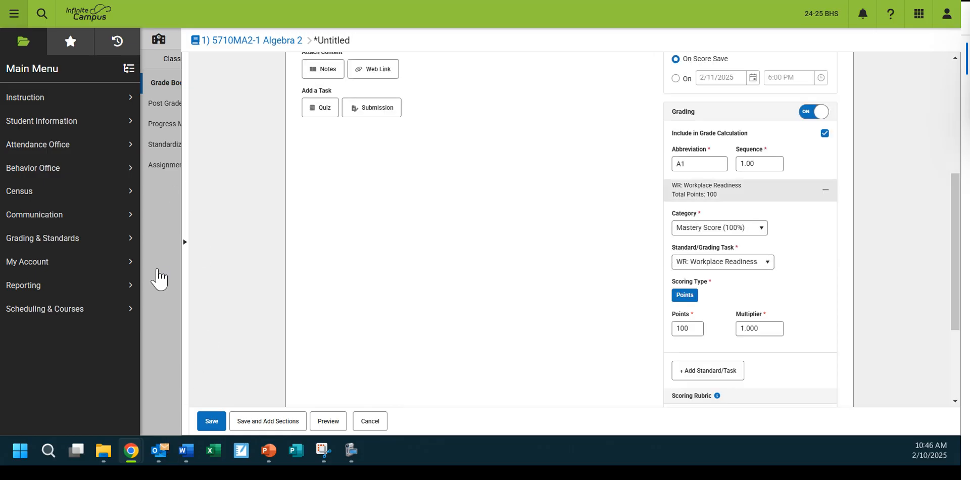
scroll(700, 164, "up", 3)
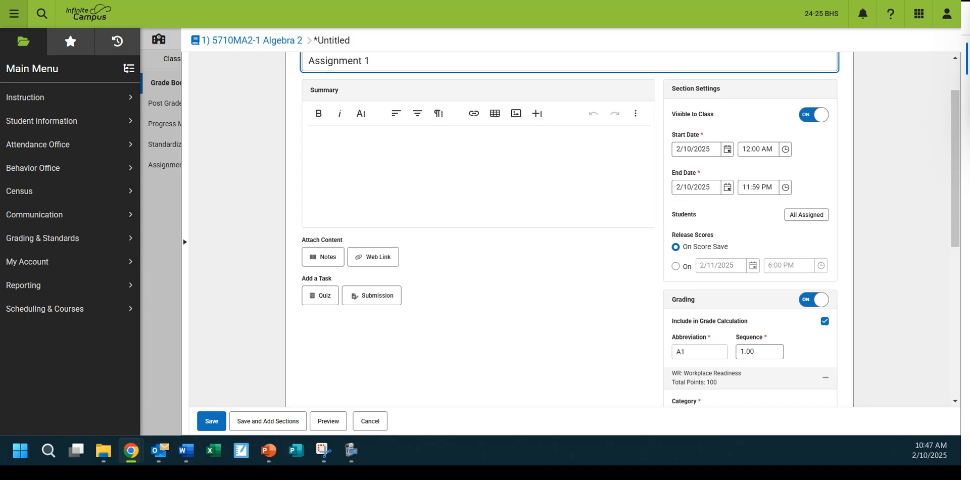
Try 12345 and "Ass 1" as the assignment's abbreviation, and set it back to A1
left_click_drag(687, 352, 638, 351)
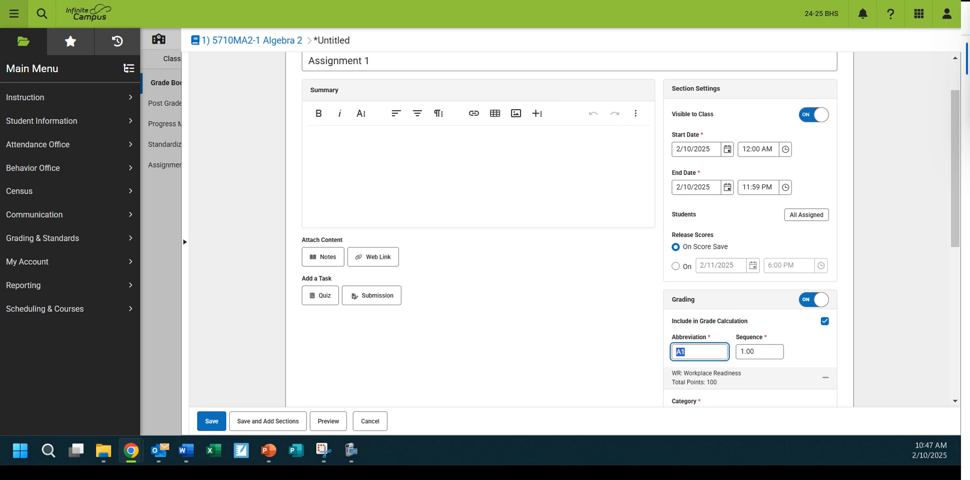
type("12345")
left_click_drag(698, 352, 671, 352)
type("Ass 1")
key("BackSpace")
key("BackSpace")
key("BackSpace")
type("A1")
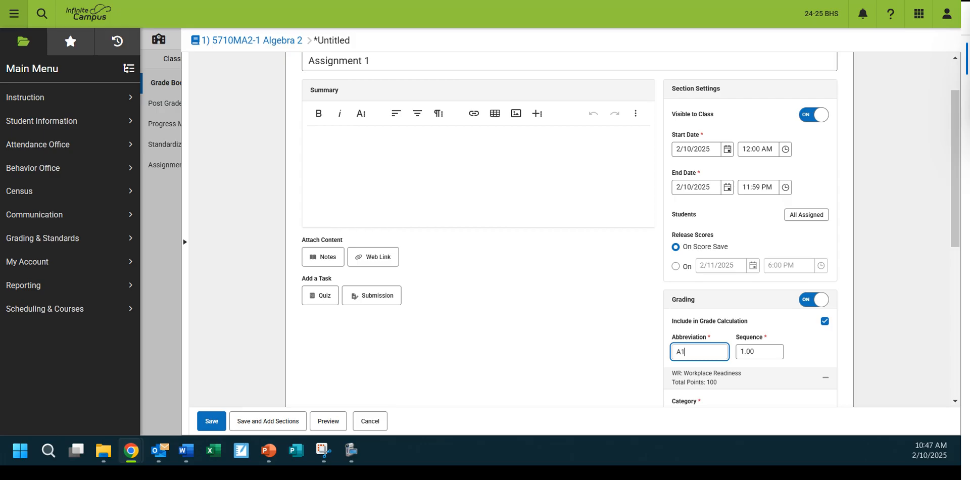
Set the assignment's category to Mastery Score (100%) and its standard/grading task to SEM: Semester Grade
scroll(570, 229, "down", 1)
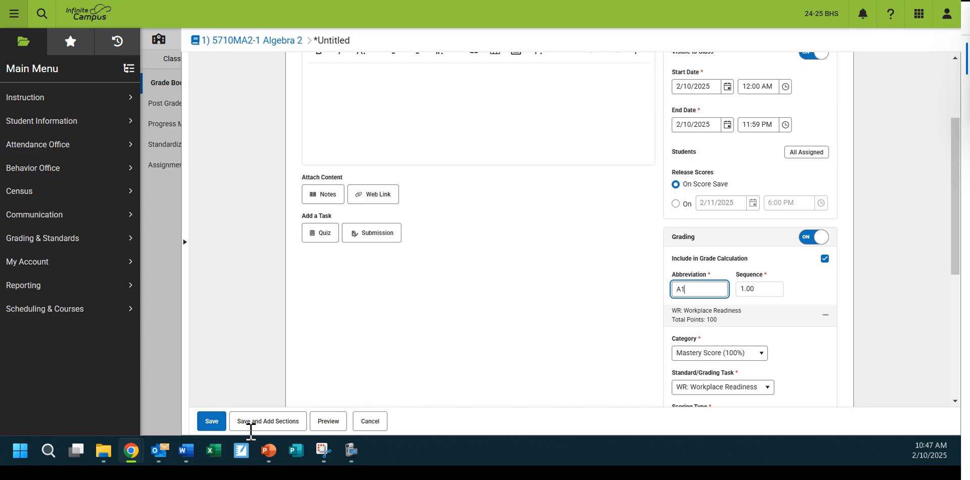
scroll(757, 289, "down", 2)
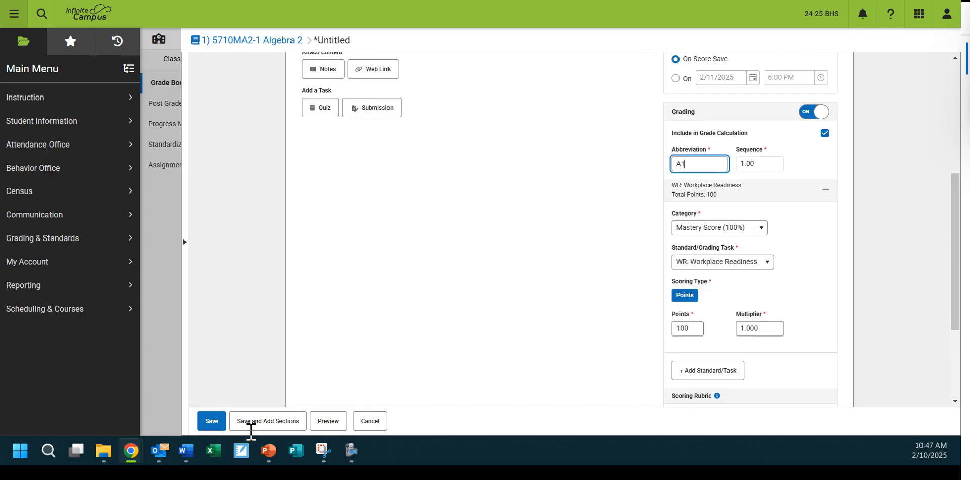
left_click(720, 227)
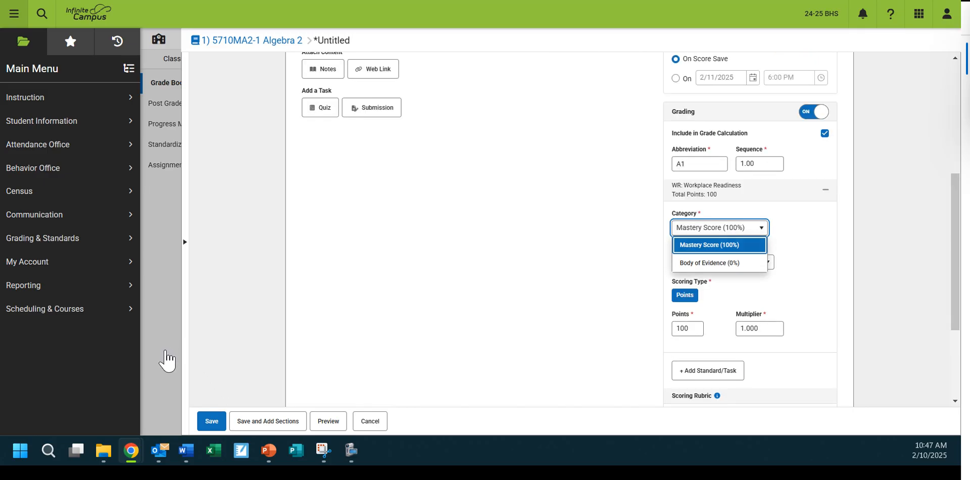
left_click(323, 346)
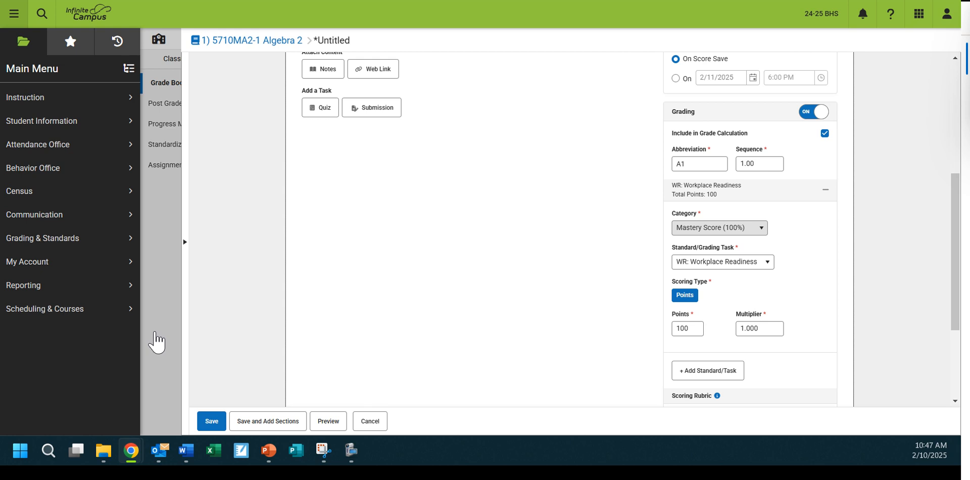
left_click(719, 228)
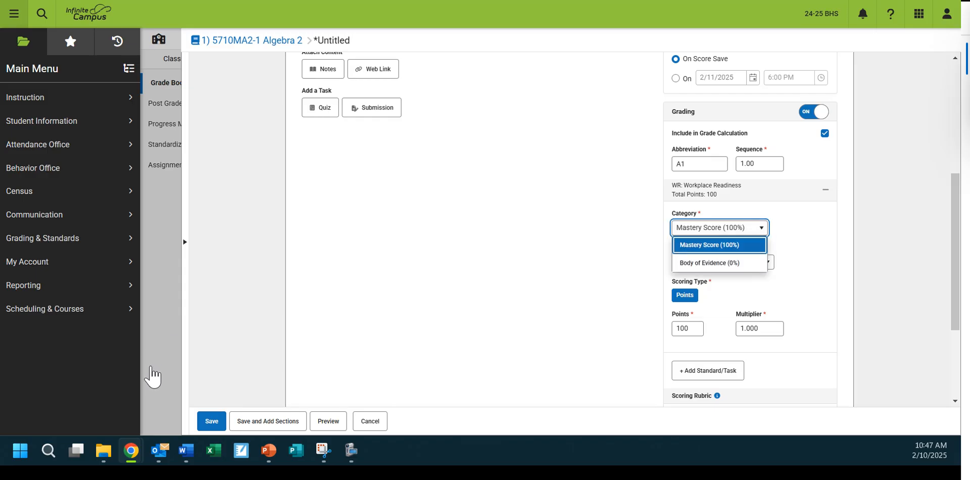
left_click(709, 245)
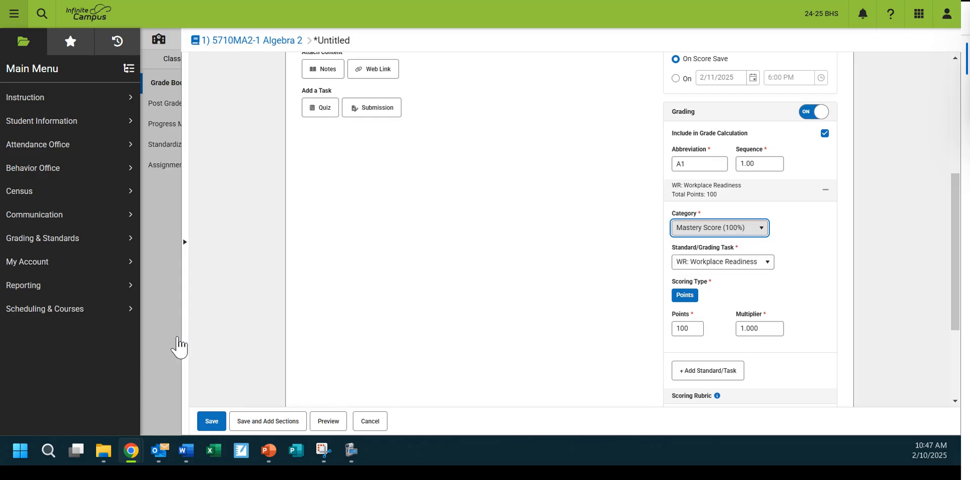
left_click(722, 261)
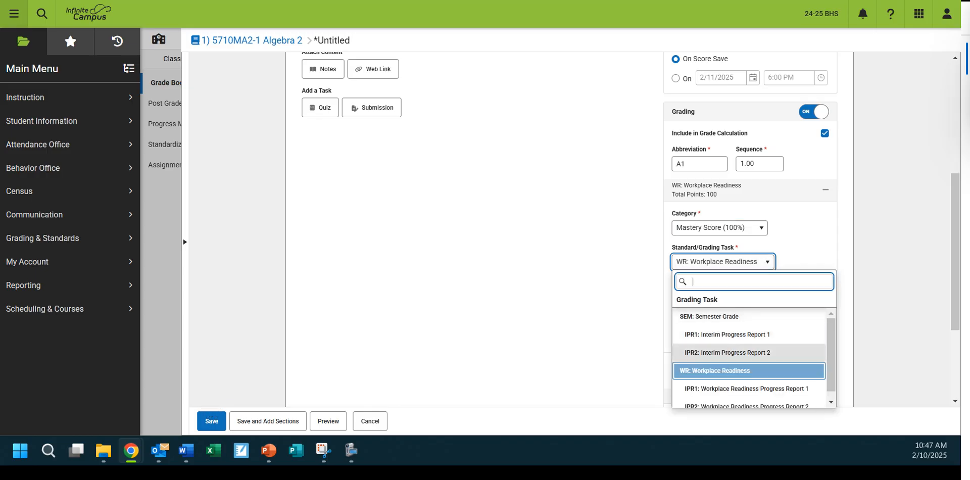
left_click(709, 317)
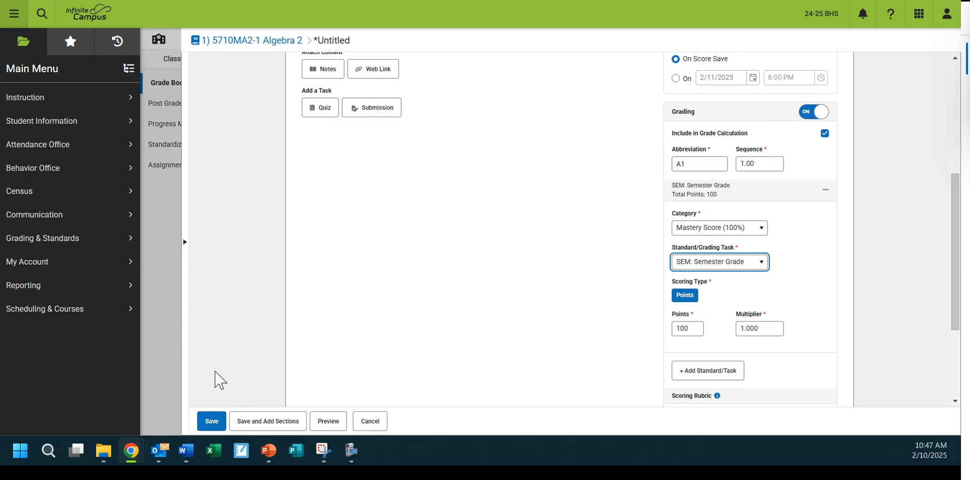
Review the available grading tasks and categories and the remaining scoring options of the assignment
left_click(719, 262)
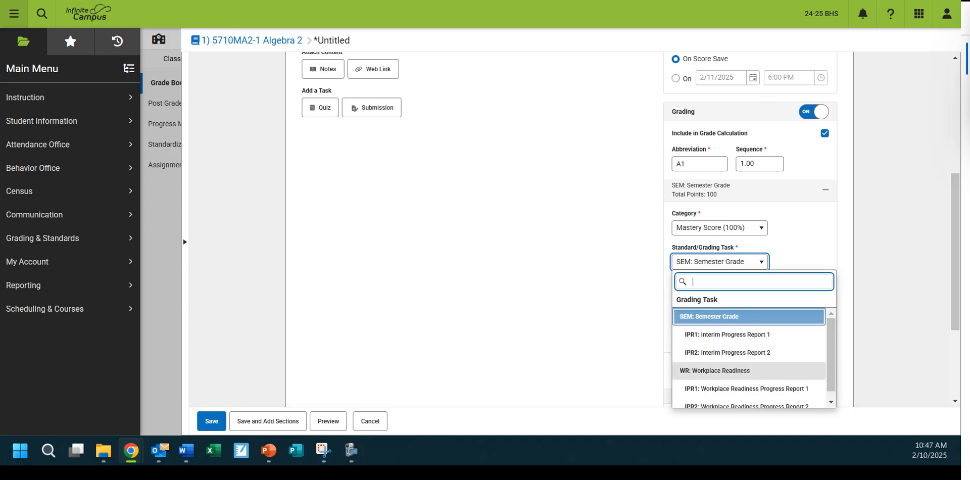
left_click(291, 375)
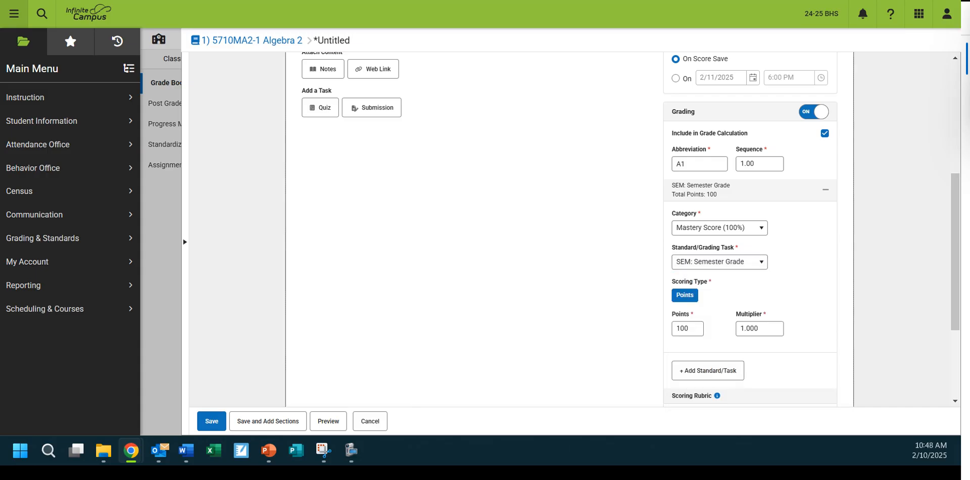
left_click(719, 228)
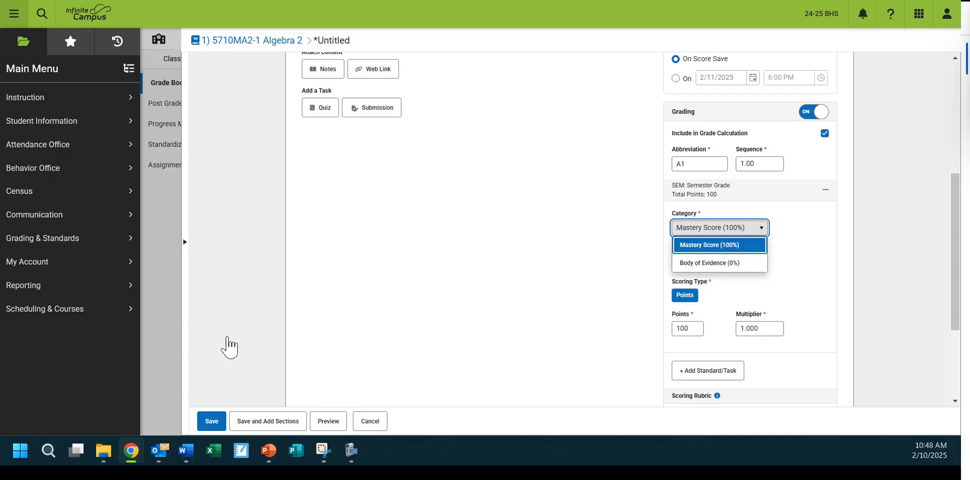
left_click(790, 273)
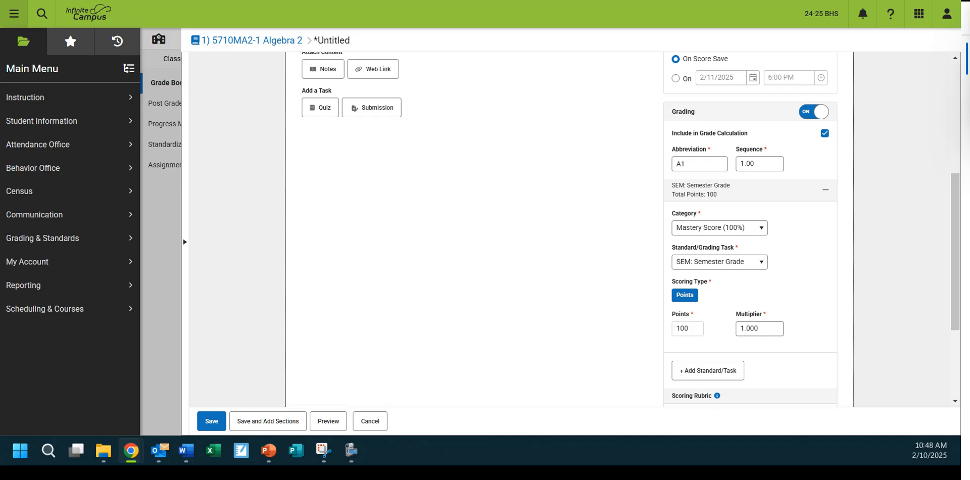
scroll(570, 227, "down", 3)
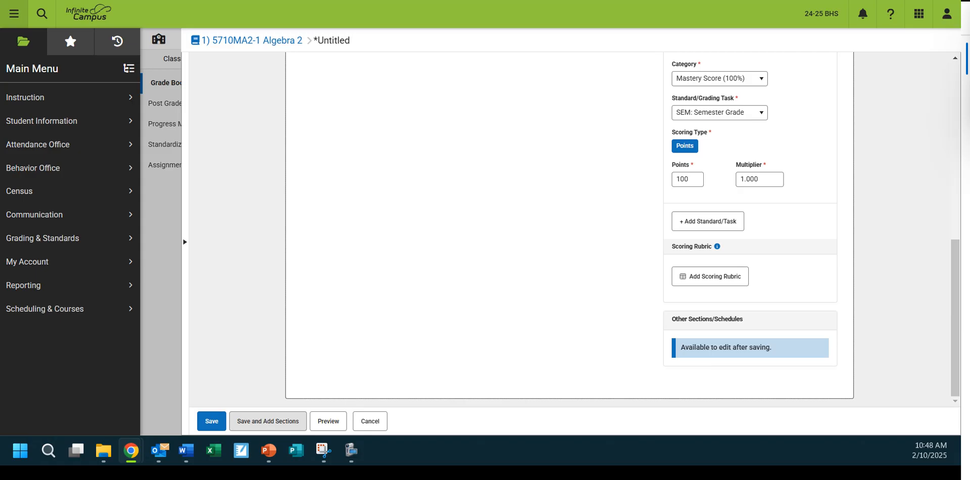
Save Assignment 1 for the 5710MA2-1 Algebra 2 section only, without adding other sections, and return to the grade book
left_click(268, 421)
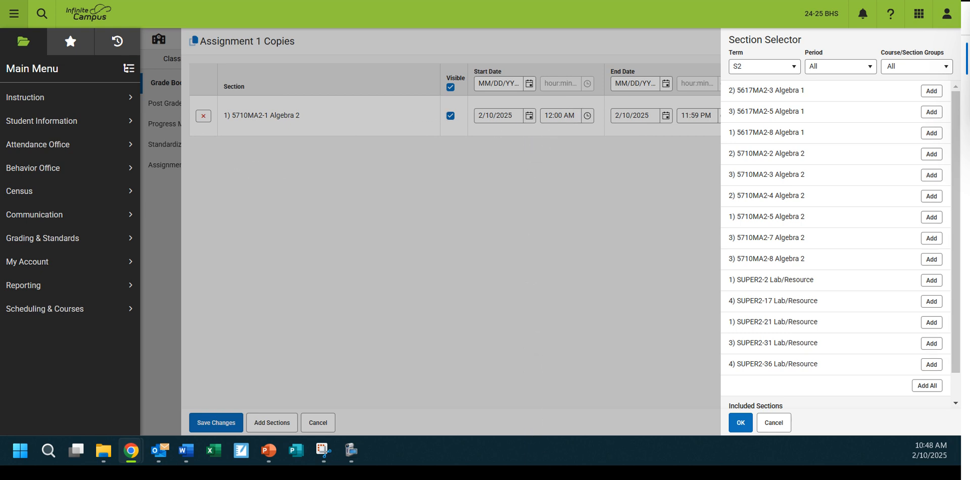
left_click(773, 423)
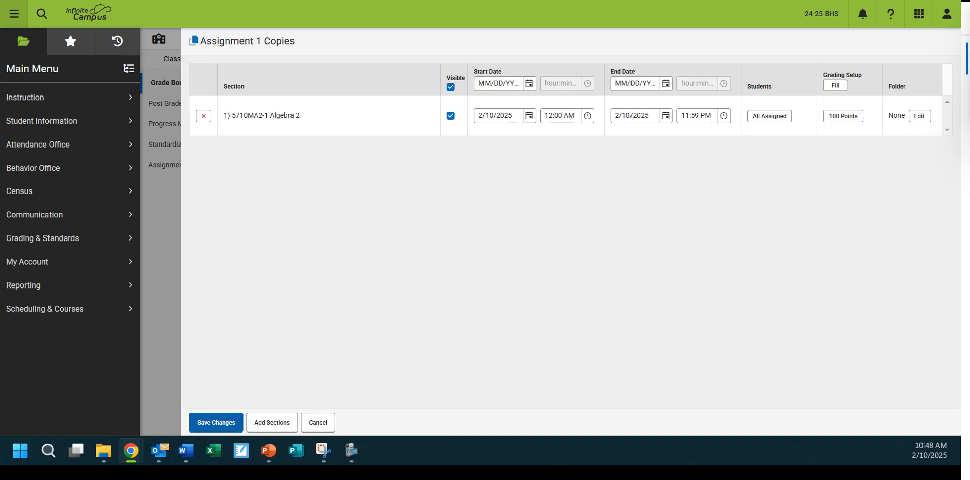
left_click(216, 422)
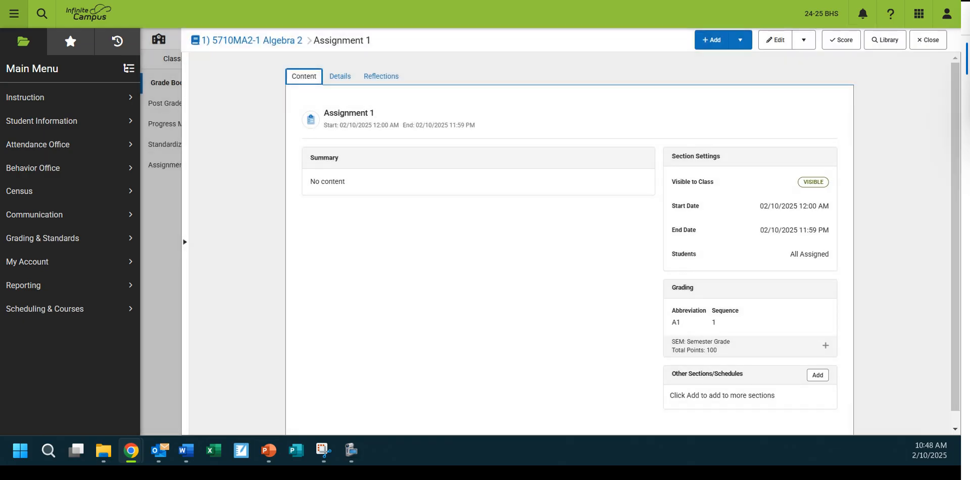
left_click(927, 39)
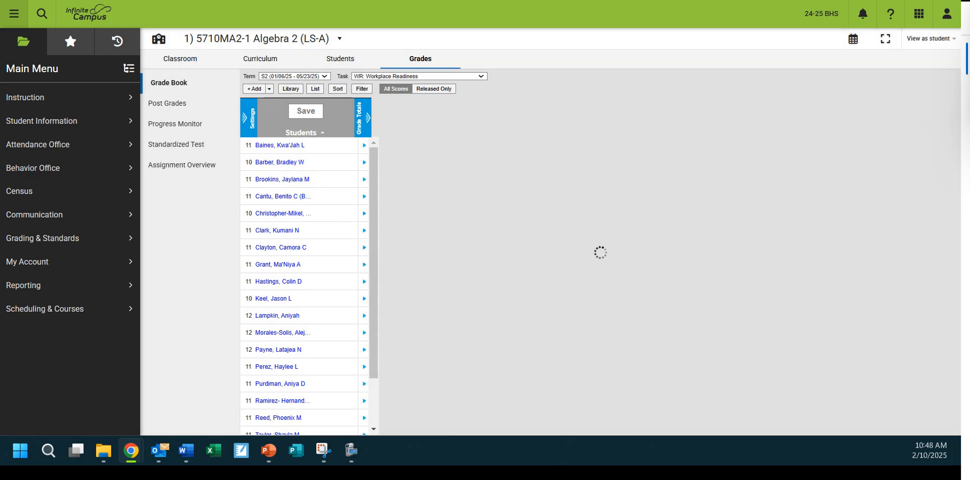
Switch the grade book to the SEM: Semester Grade task
left_click(419, 76)
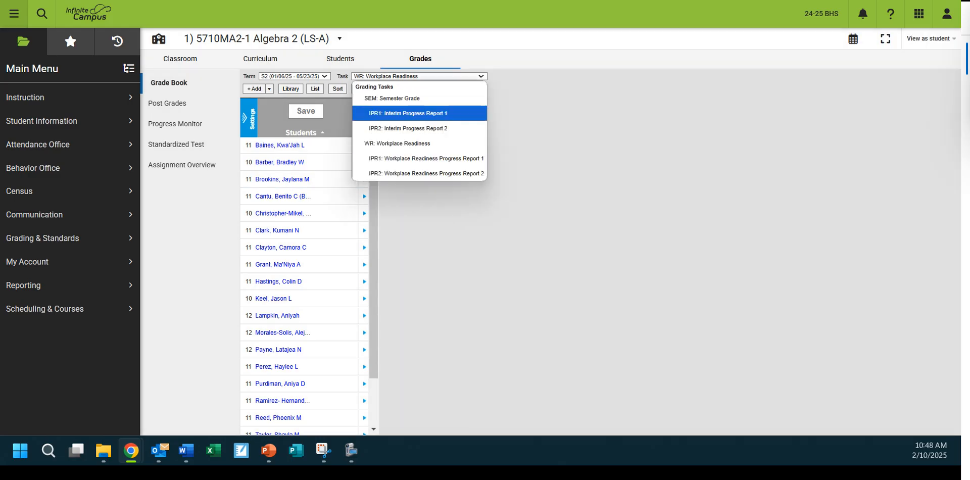
left_click(399, 98)
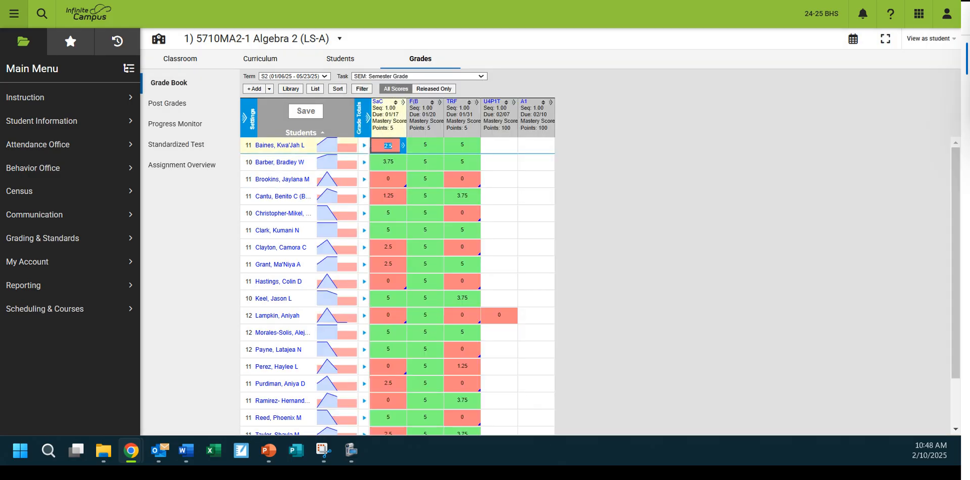
left_click(419, 76)
left_click(419, 76)
left_click(419, 76)
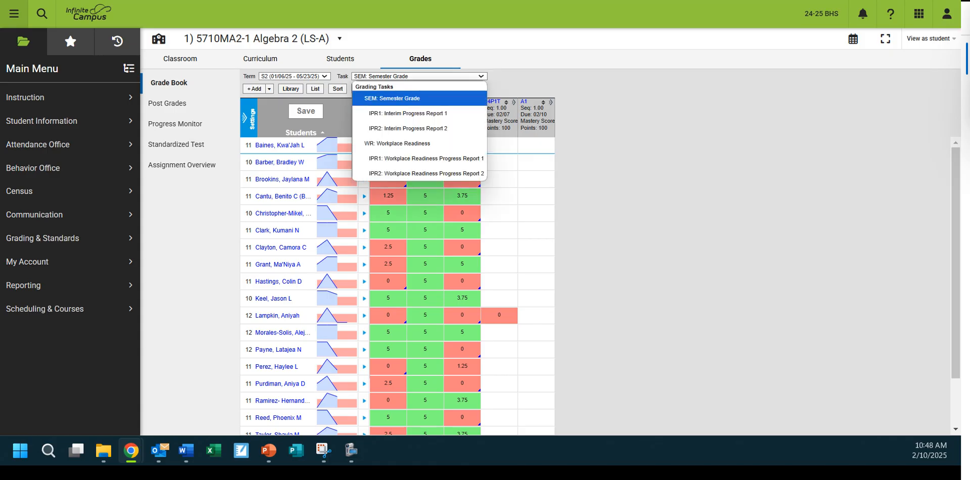
left_click(399, 98)
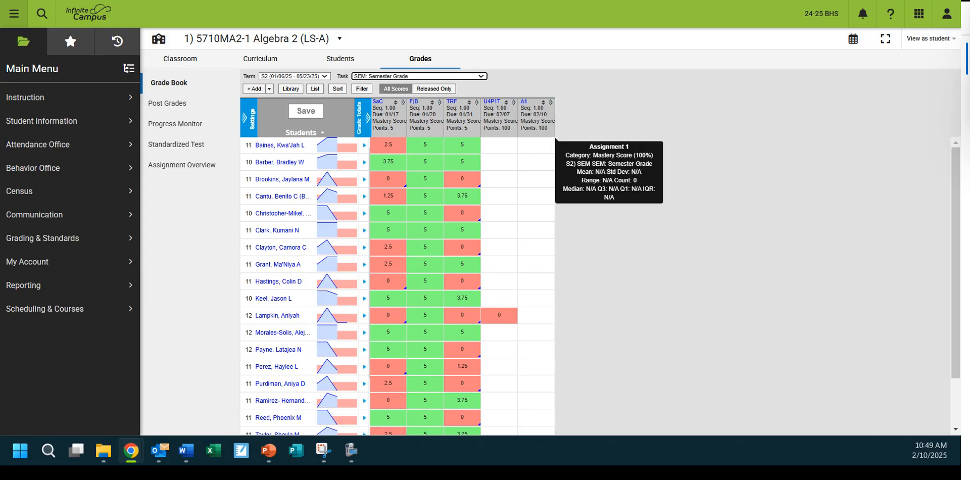
Delete Assignment 1 (A1) from the section and return to the grade book
left_click(524, 102)
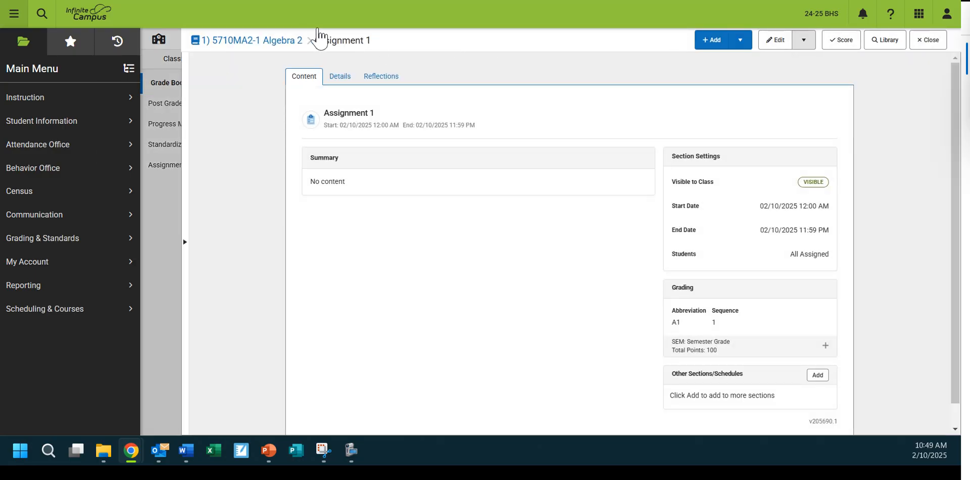
left_click(803, 40)
left_click(786, 96)
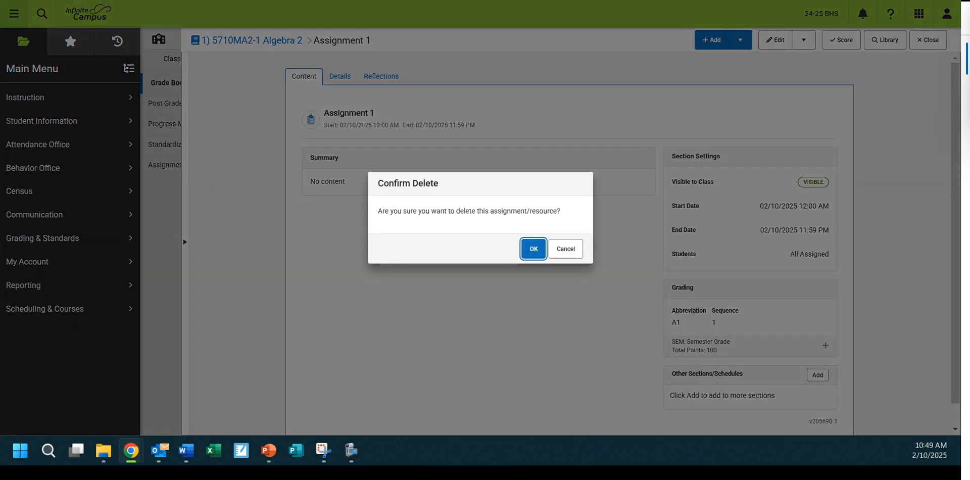
left_click(534, 249)
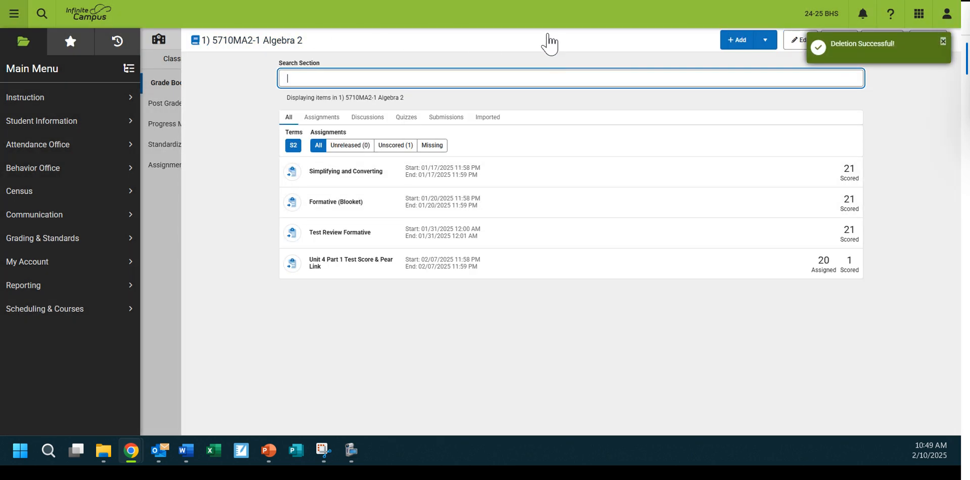
left_click(927, 40)
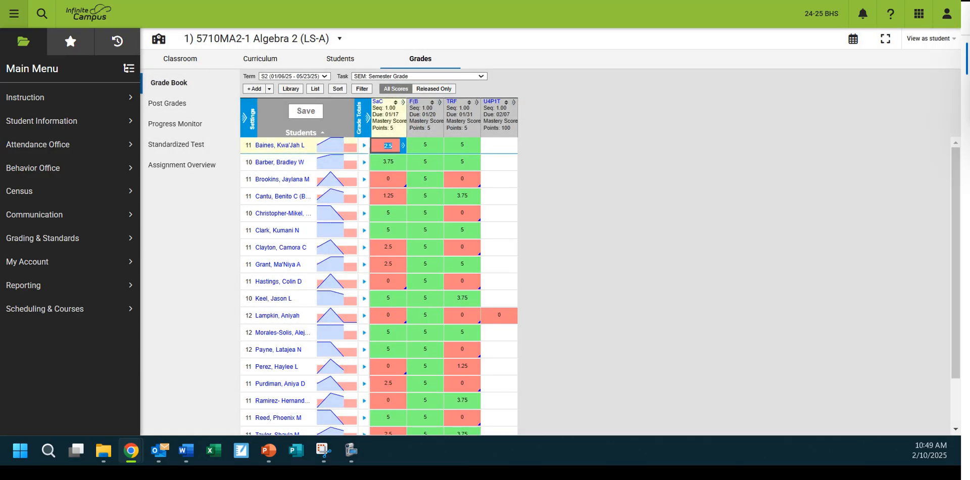
Expand the grade totals beside the student list to show the posted, in-progress and category columns
left_click(362, 118)
left_click(363, 117)
left_click(362, 117)
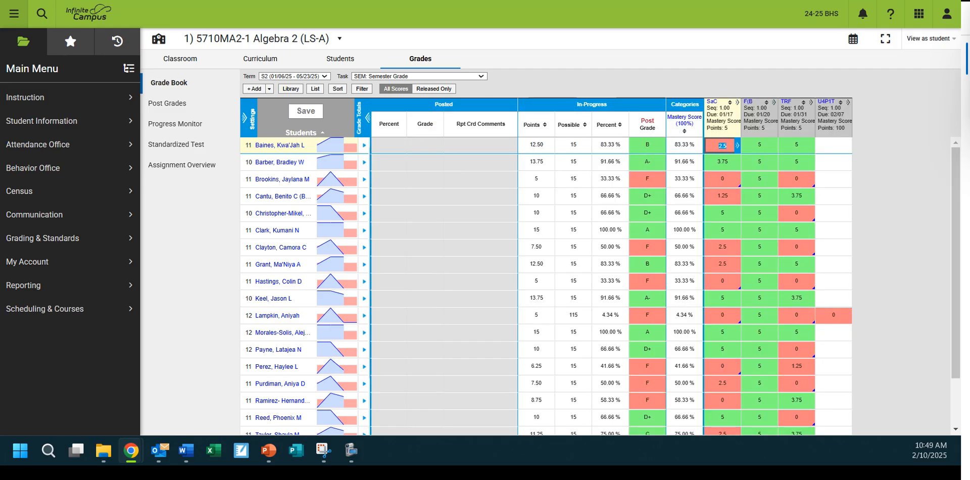
left_click(367, 118)
left_click(367, 118)
Enter a score of 44 for the third listed student on the U4P1T assignment and save the grade book
left_click(830, 179)
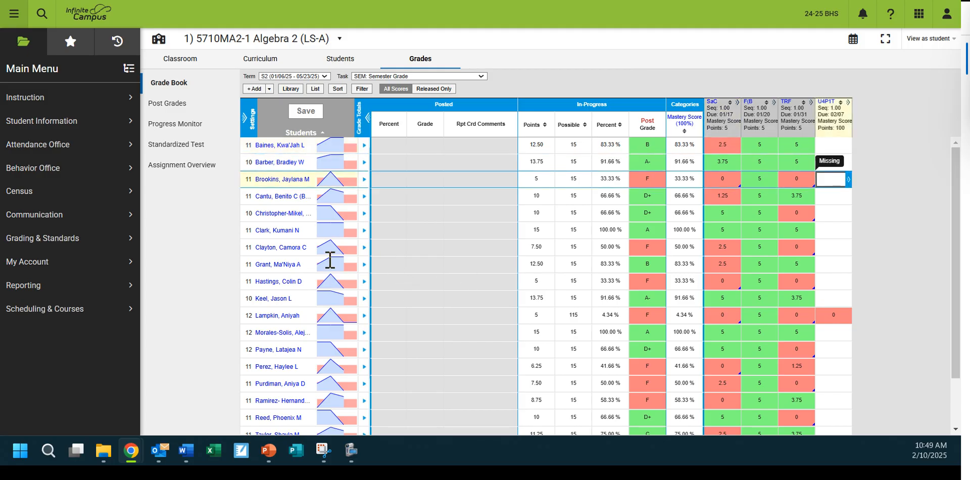
type("44")
key("Down")
key("Down")
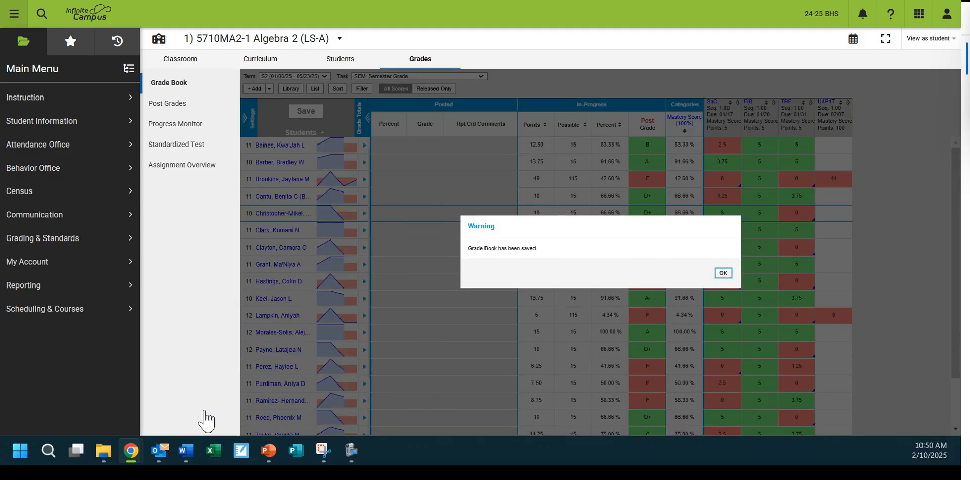
left_click(723, 272)
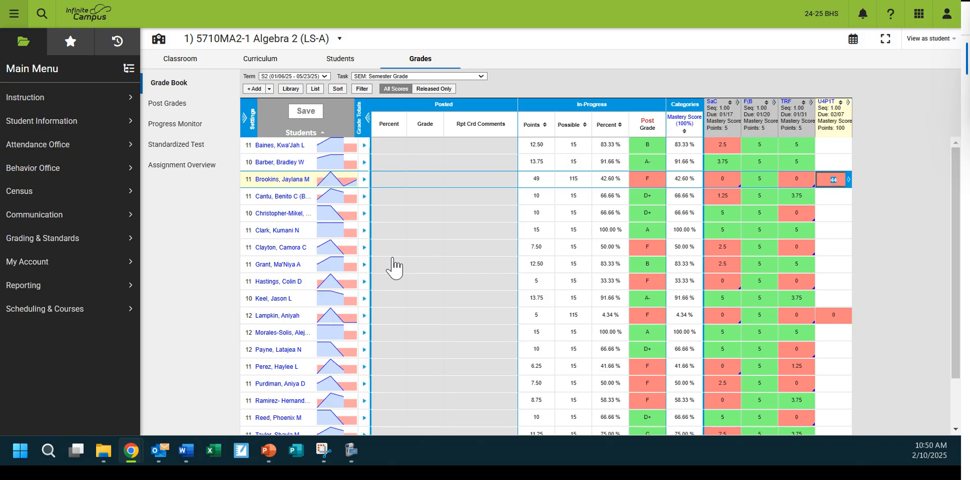
Clear the third listed student's U4P1T score and save the grade book
key("BackSpace")
left_click(306, 111)
key("Return")
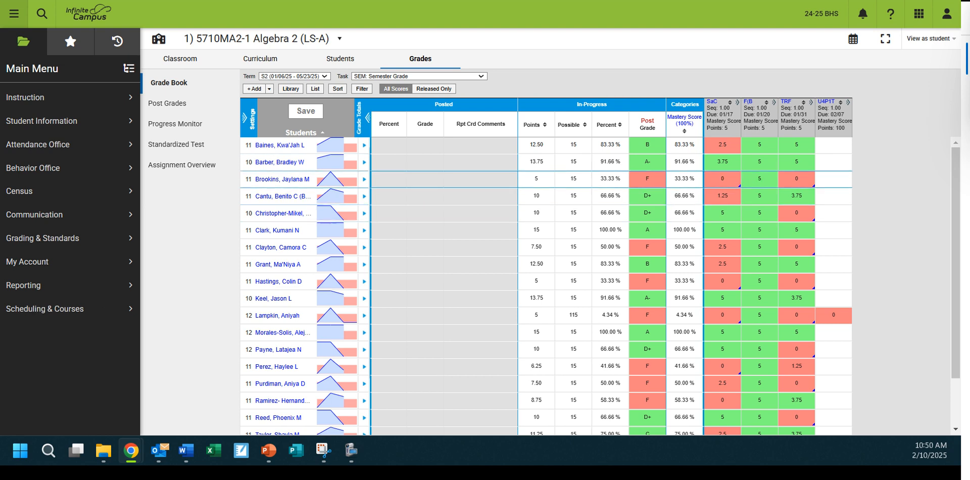
Look over the semester scores and switch the grade book to the WR: Workplace Readiness task
scroll(481, 184, "down", 3)
scroll(481, 184, "up", 3)
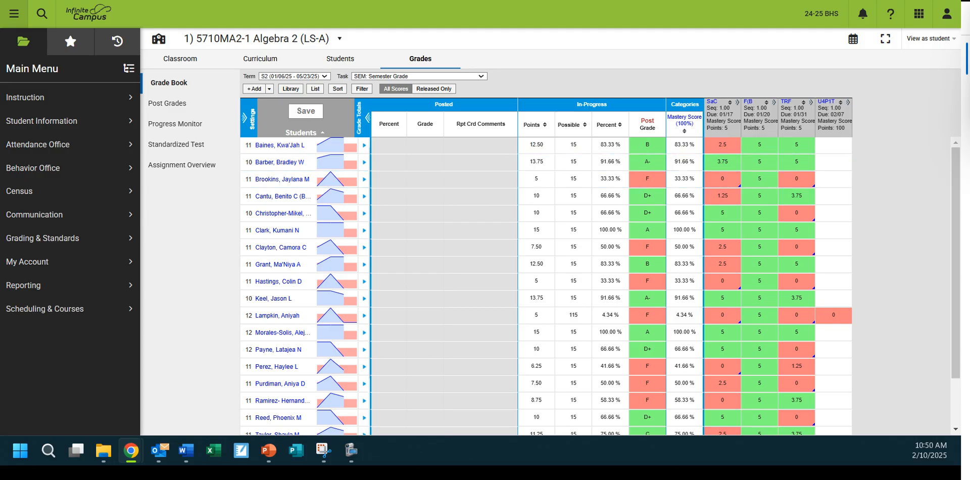
left_click(419, 76)
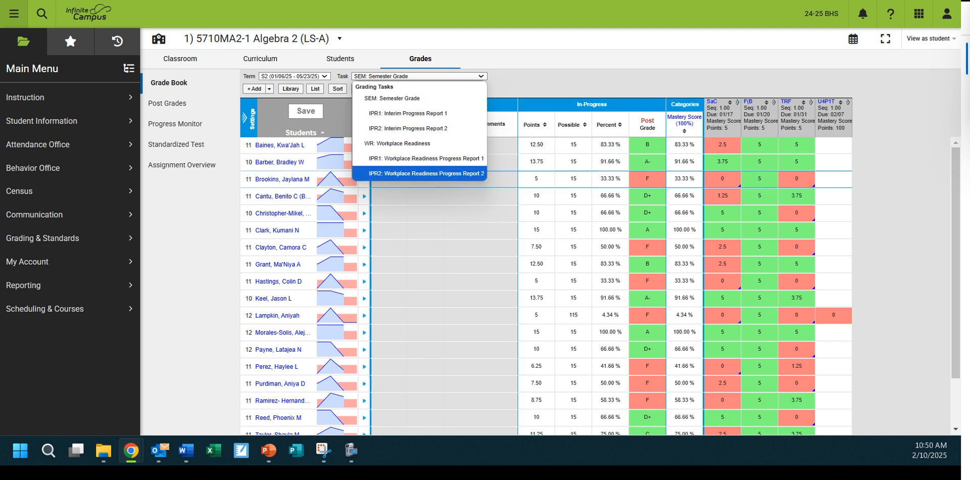
left_click(392, 99)
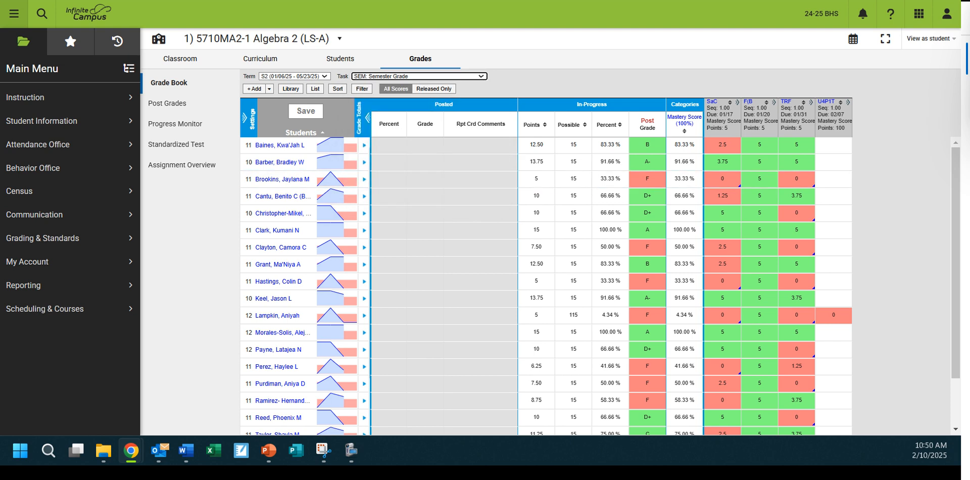
key("alt+Down")
key("Down")
key("Down")
key("Down")
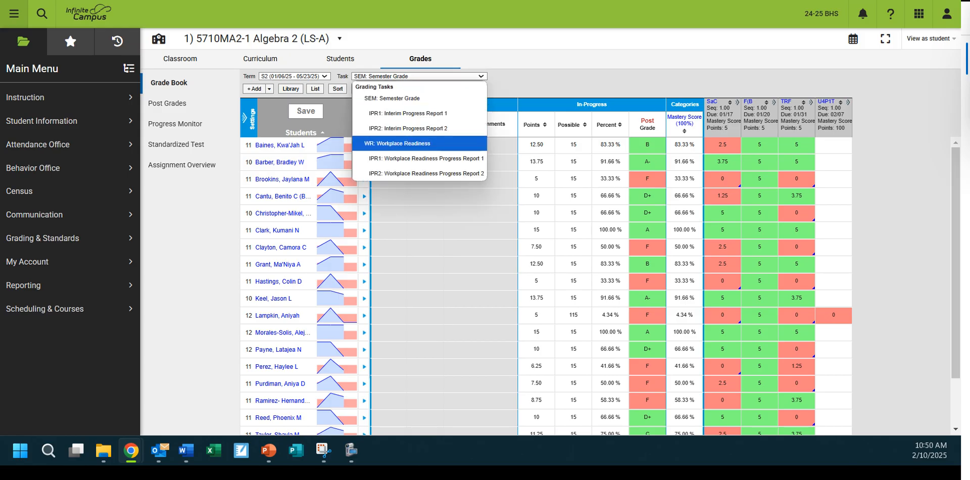
key("Return")
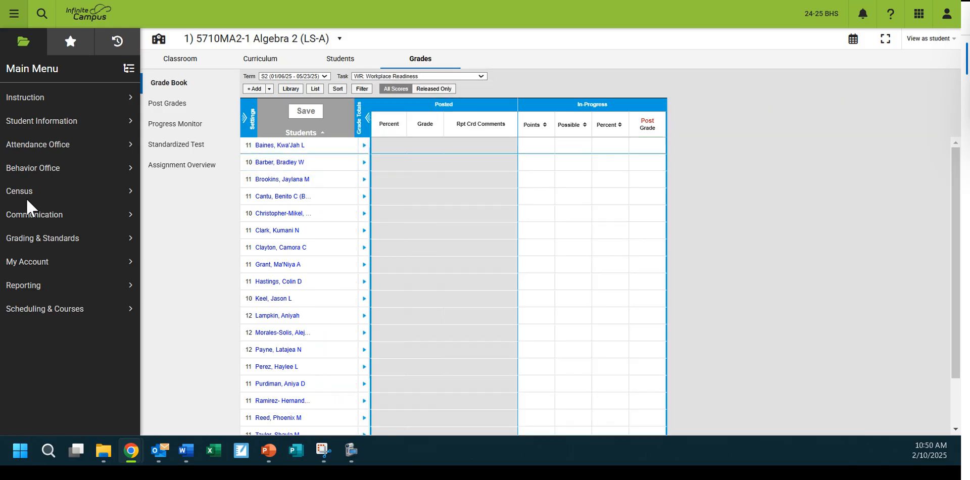